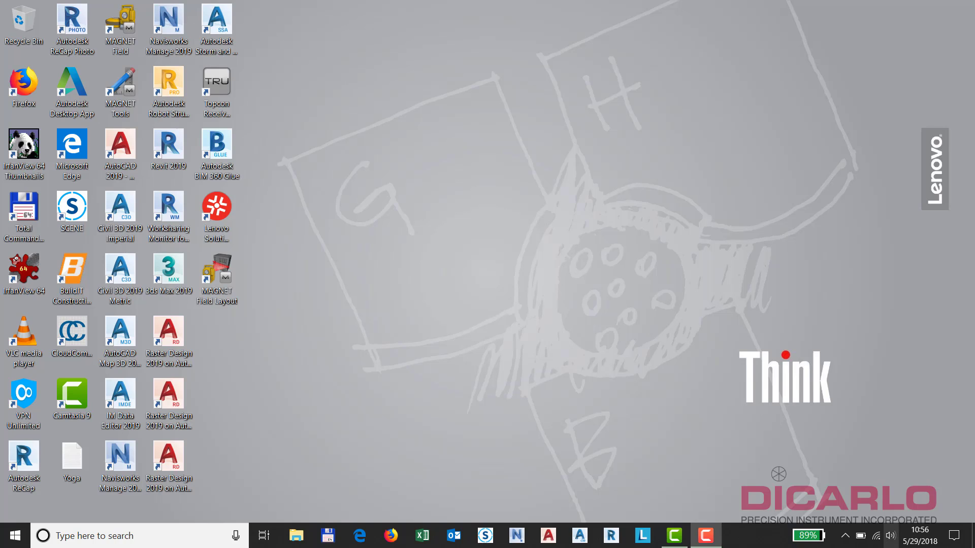
- Join the LN-100_LZ0366 Wi-Fi network by entering its network security key
{"action": "left_click", "coordinate": [876, 535]}
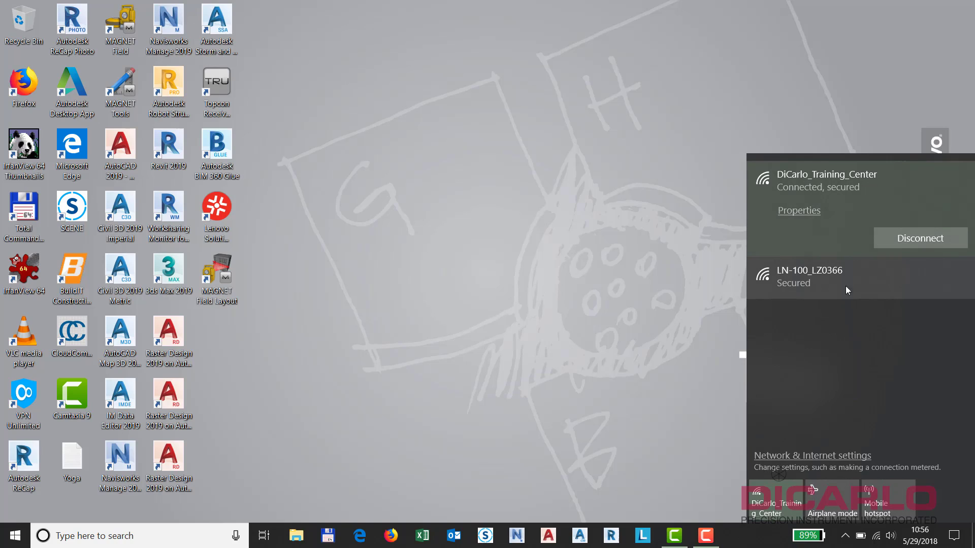
{"action": "left_click", "coordinate": [813, 278]}
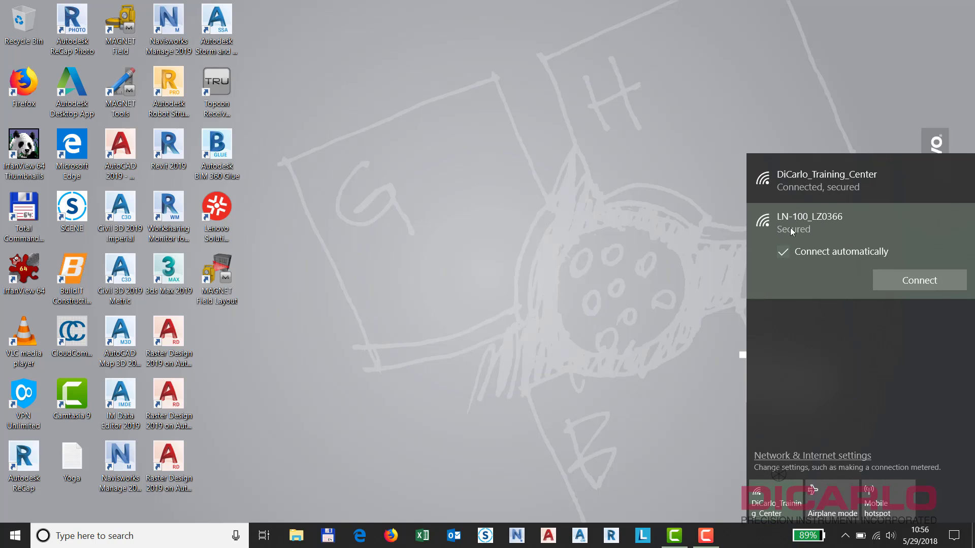
{"action": "left_click", "coordinate": [925, 285]}
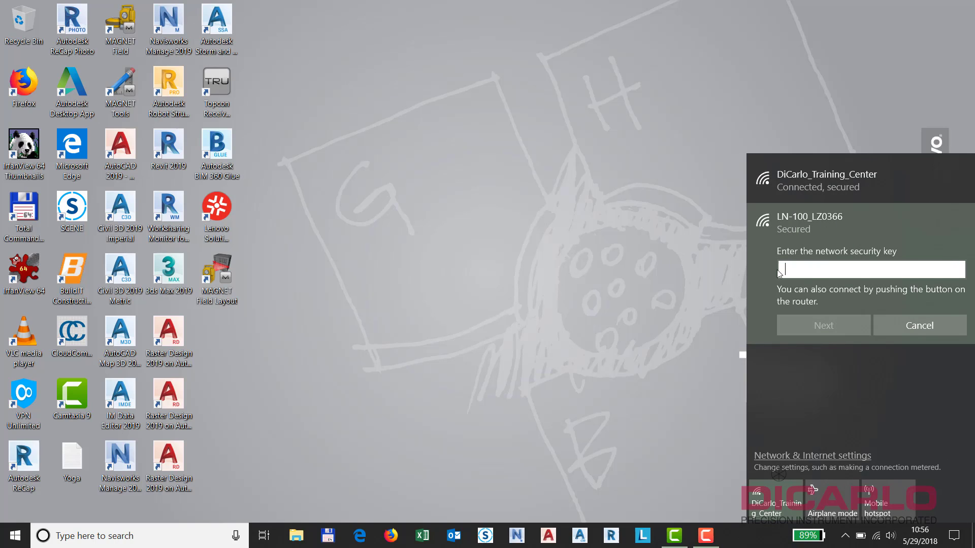
{"action": "type", "text": "••"}
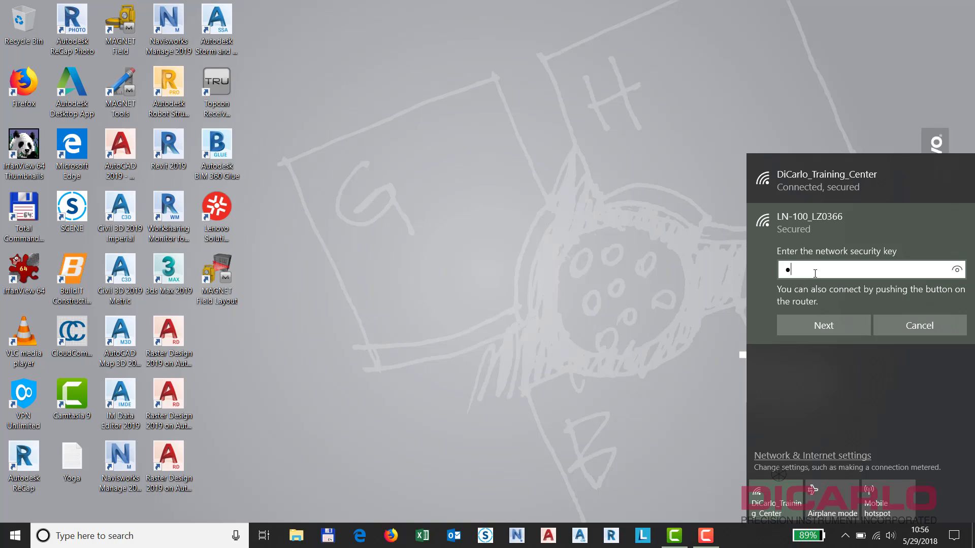
{"action": "type", "text": "••••••"}
{"action": "left_click", "coordinate": [849, 324]}
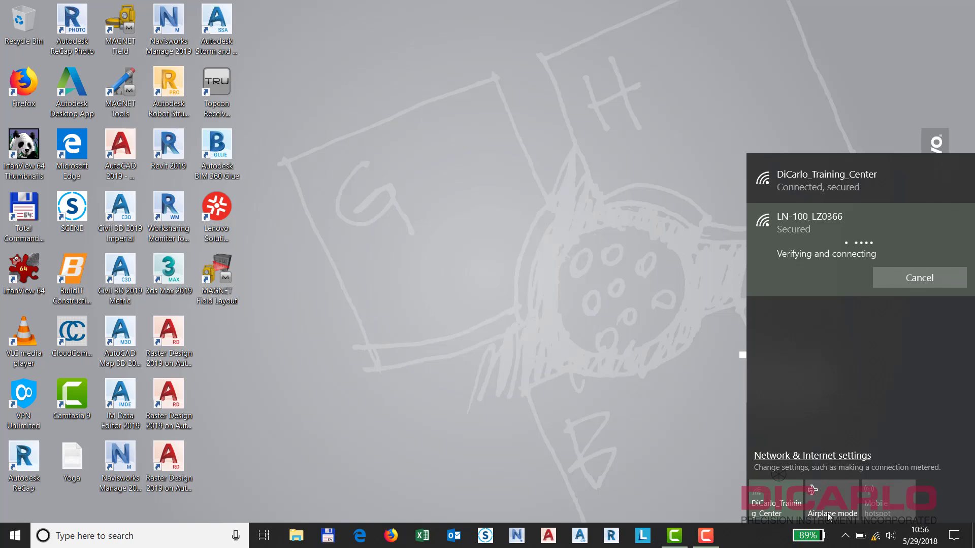
- Accept the Intel profile synchronization for LN-100_LZ0366 and check the Wi-Fi connection status
{"action": "left_click", "coordinate": [877, 535]}
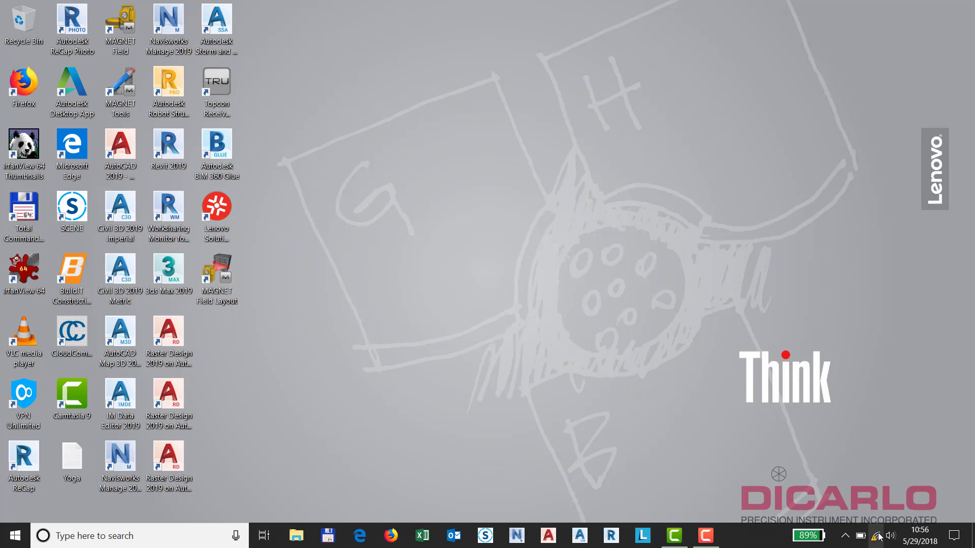
{"action": "left_click", "coordinate": [877, 536]}
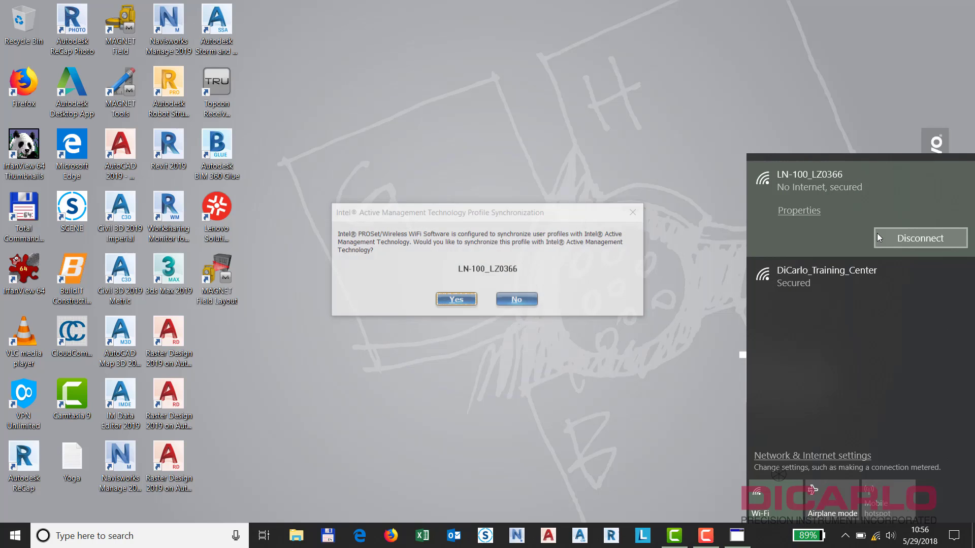
{"action": "left_click", "coordinate": [457, 299]}
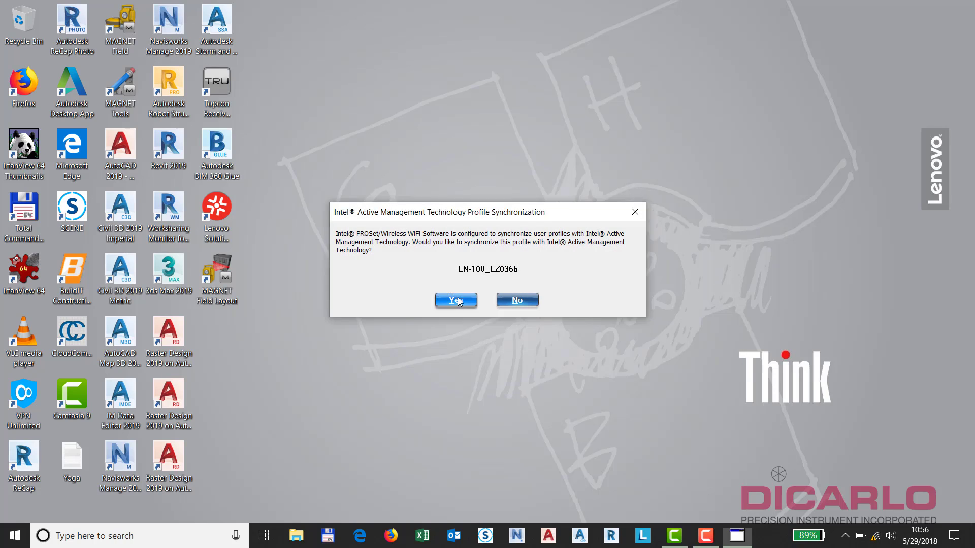
{"action": "left_click", "coordinate": [874, 537]}
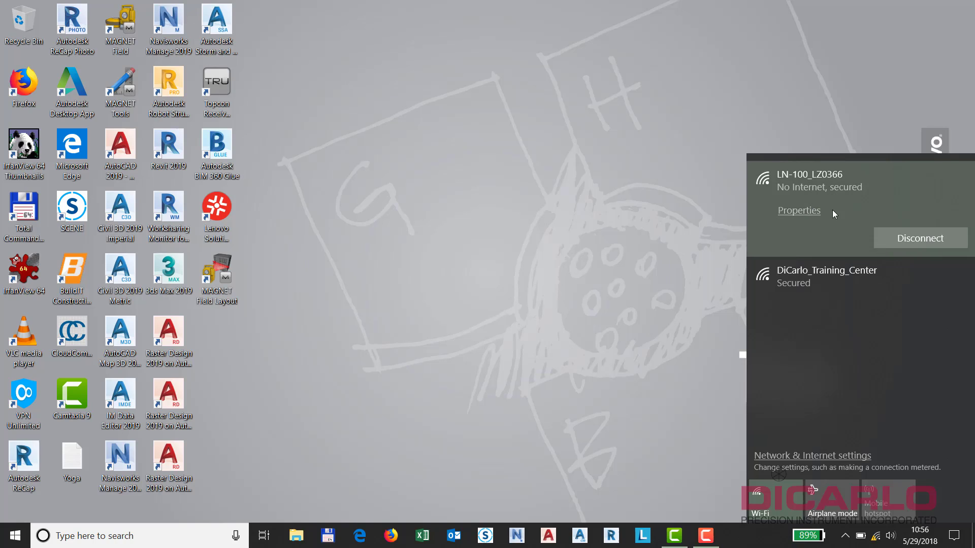
{"action": "left_click", "coordinate": [620, 377]}
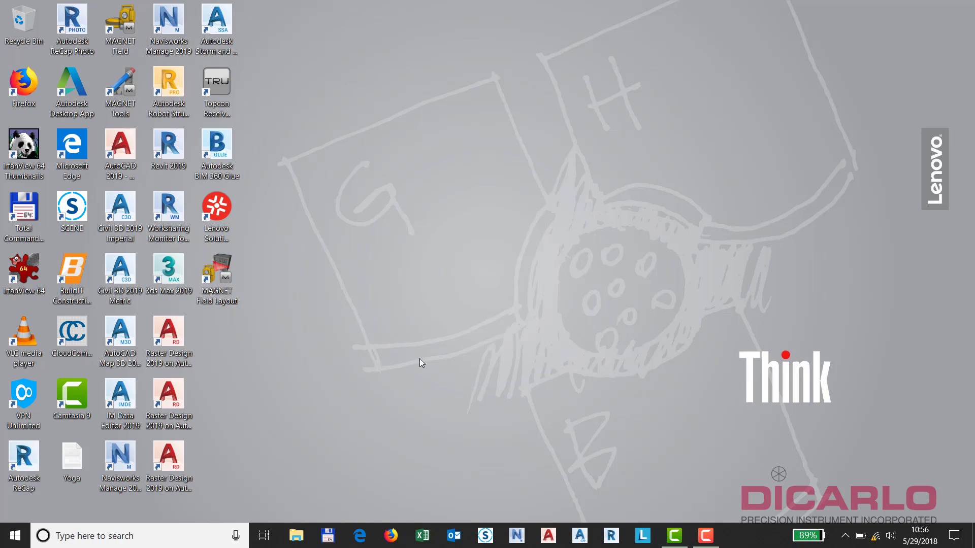
- Launch MAGNET Field Layout in Demo Mode and start a connection to the optical device My LN-100
{"action": "double_click", "coordinate": [217, 277]}
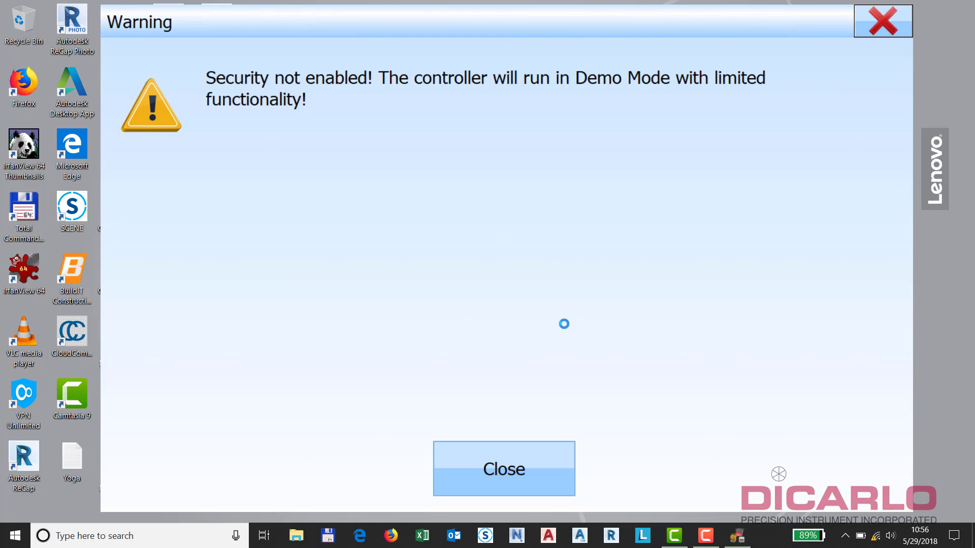
{"action": "left_click", "coordinate": [482, 466]}
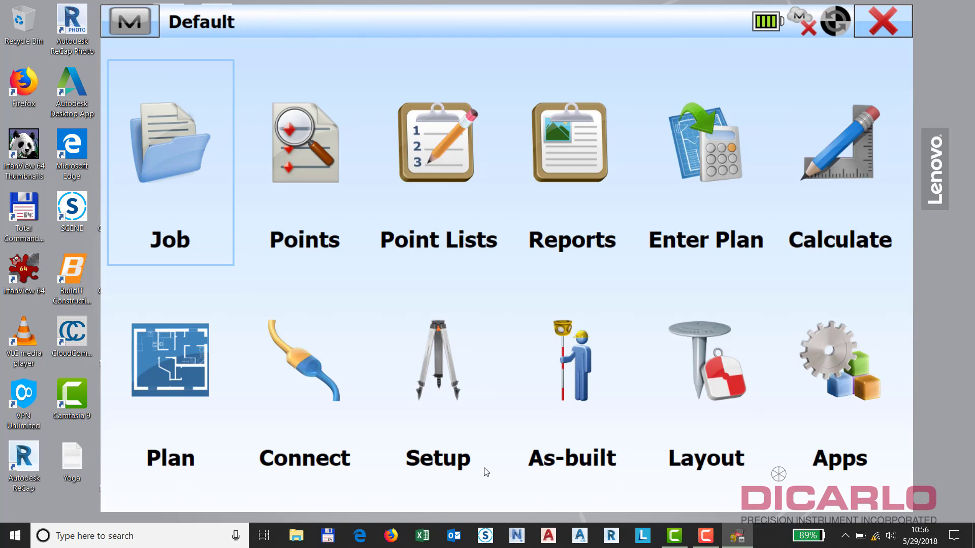
{"action": "left_click", "coordinate": [324, 370]}
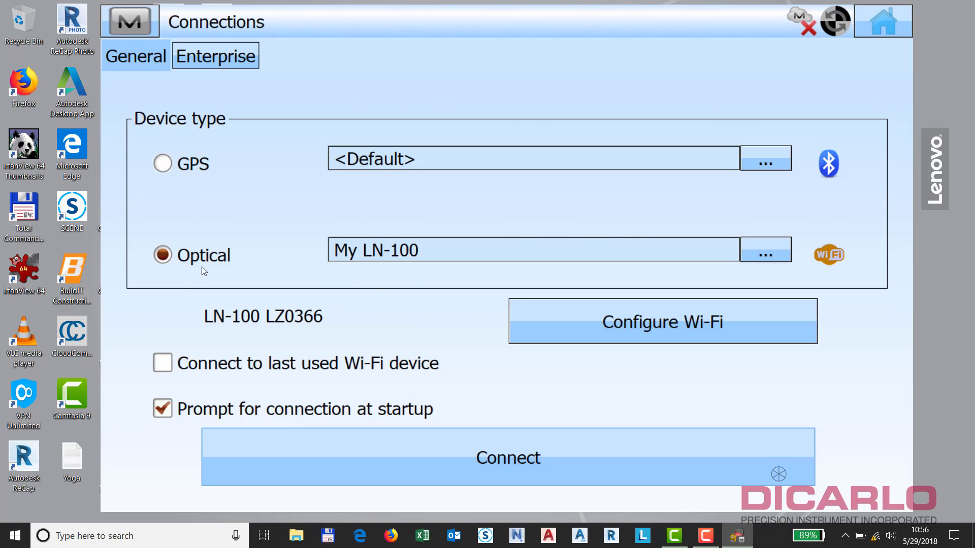
{"action": "left_click", "coordinate": [511, 457]}
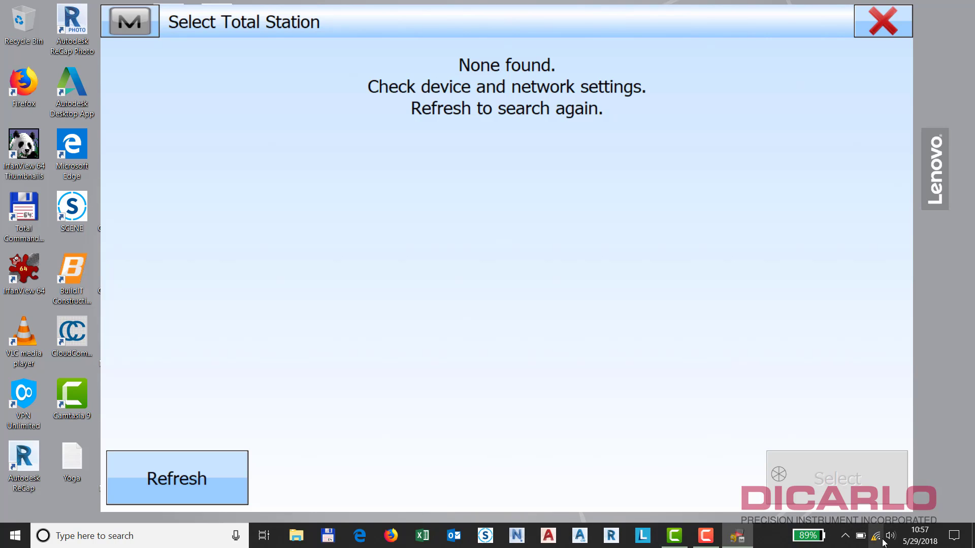
- Check the computer's Wi-Fi connection and reconnect it to the LN-100_LZ0366 network
{"action": "mouse_move", "coordinate": [880, 539]}
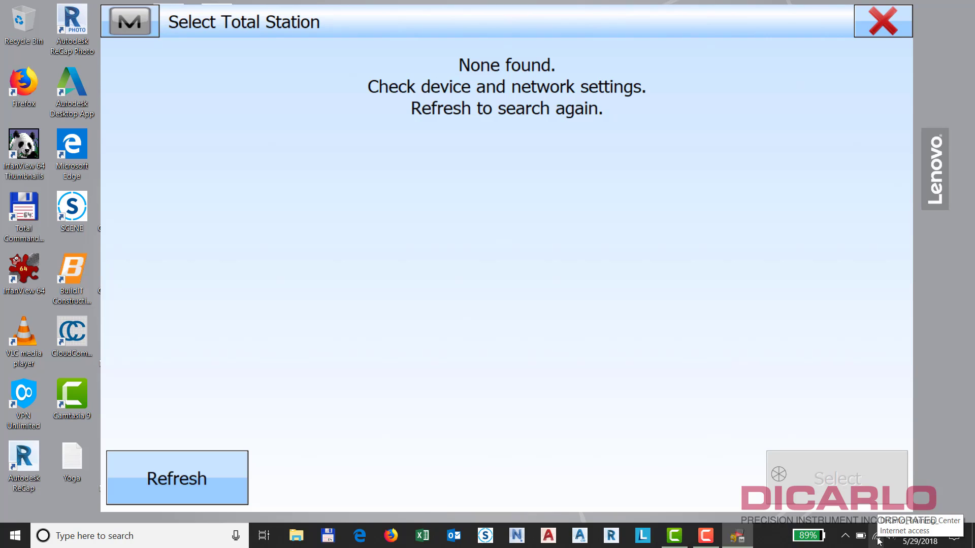
{"action": "left_click", "coordinate": [877, 538]}
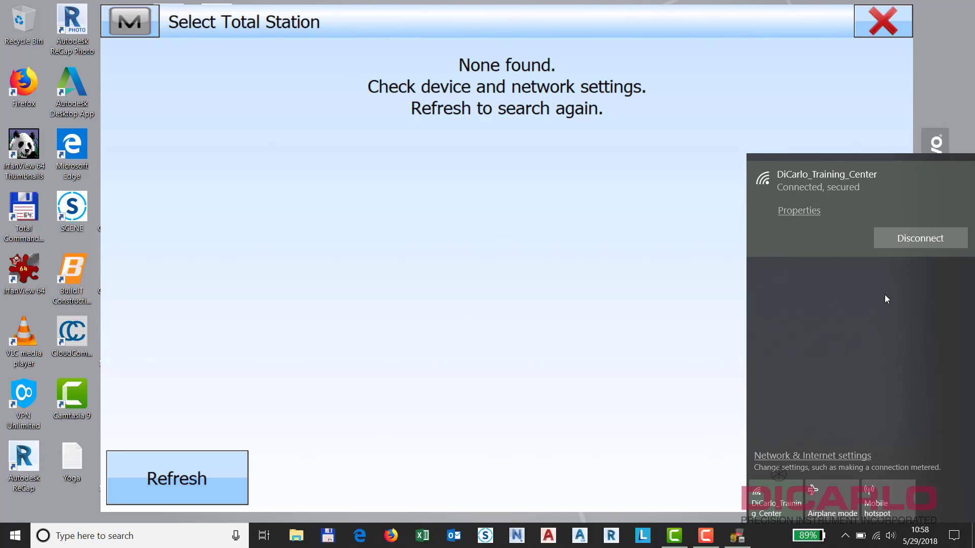
{"action": "left_click", "coordinate": [877, 536]}
{"action": "left_click", "coordinate": [877, 537]}
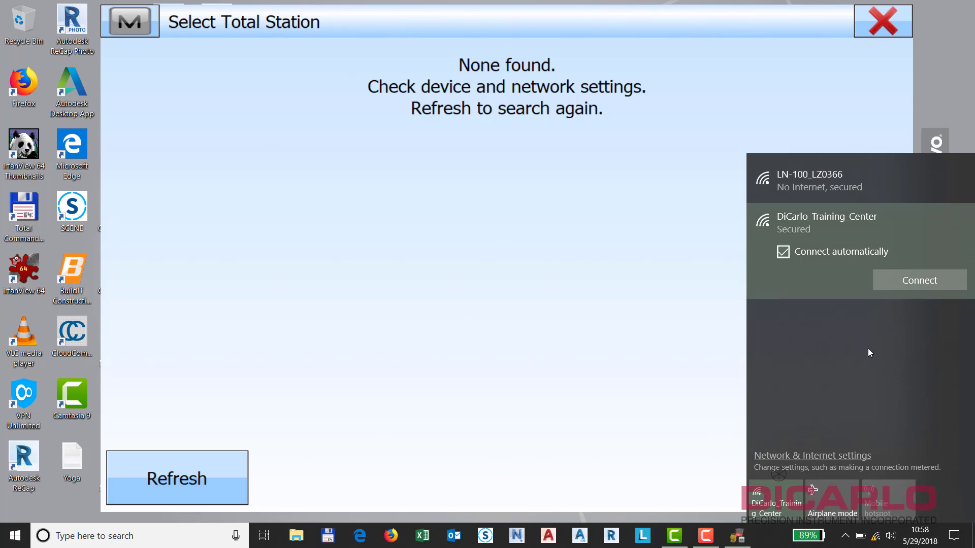
{"action": "left_click", "coordinate": [655, 277]}
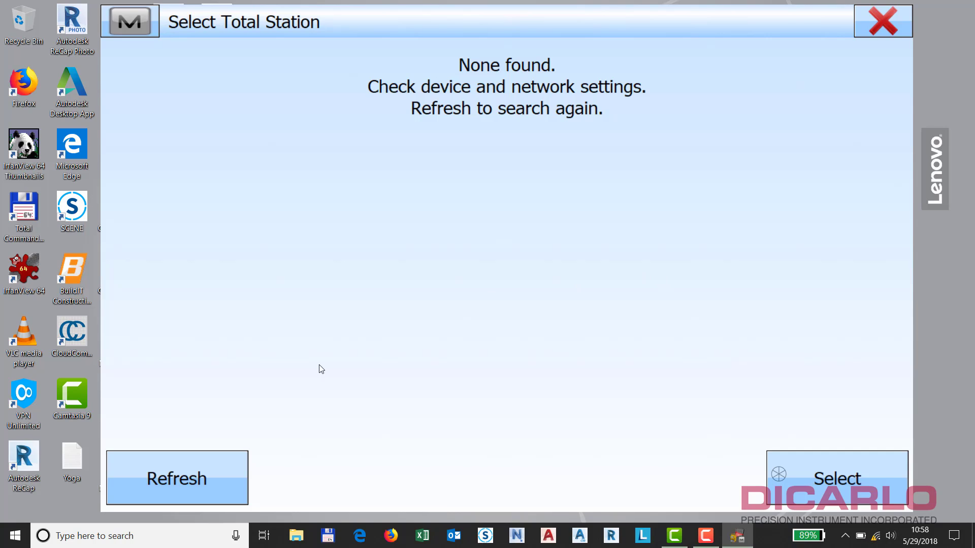
- Search again for total stations and connect to the LN-100
{"action": "left_click", "coordinate": [175, 478]}
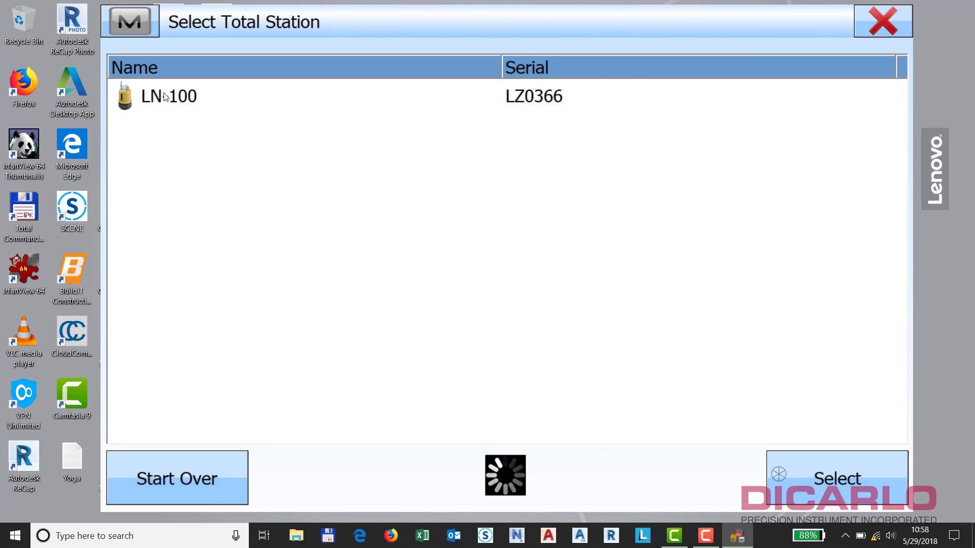
{"action": "left_click", "coordinate": [198, 102]}
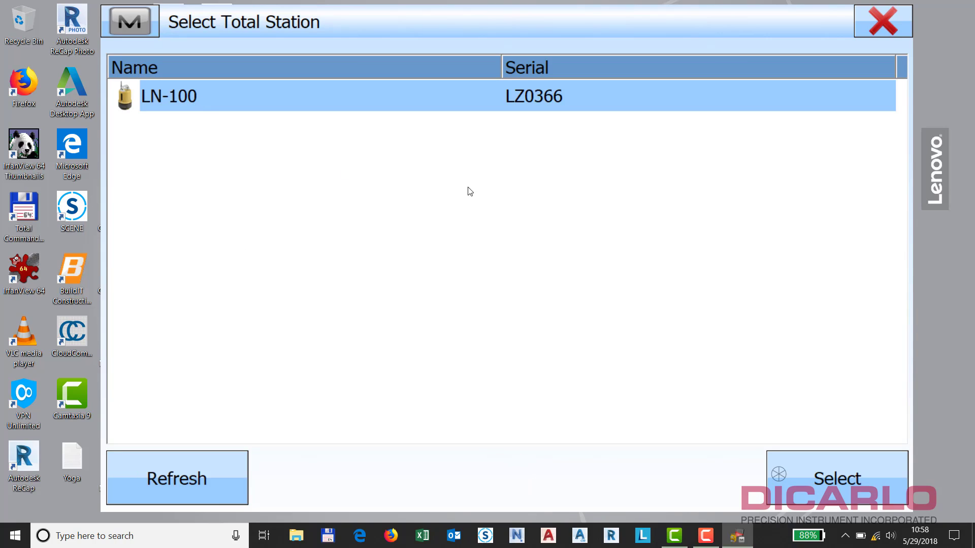
{"action": "left_click", "coordinate": [836, 481]}
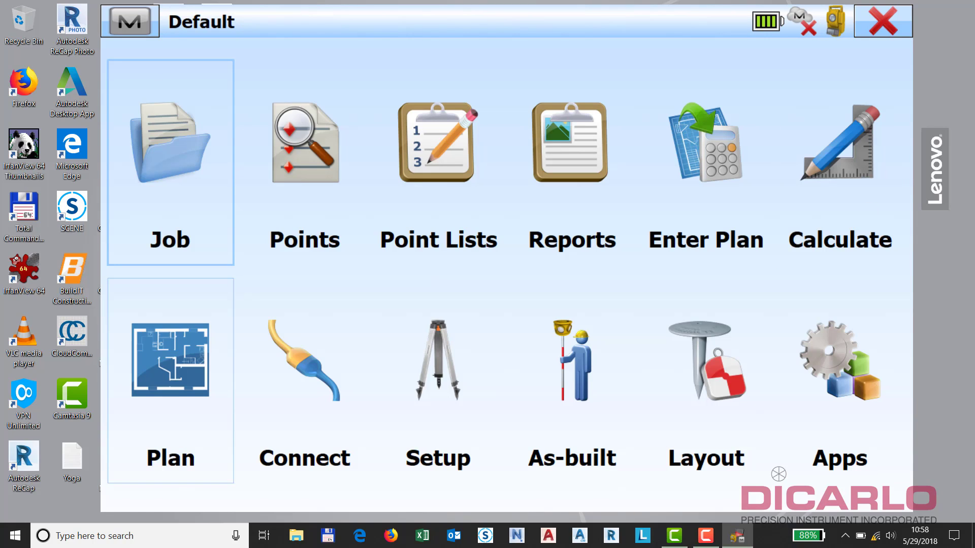
- Open the instrument's Remote Control from Setup and turn the LN-100 left and right with the virtual joystick
{"action": "left_click", "coordinate": [440, 373]}
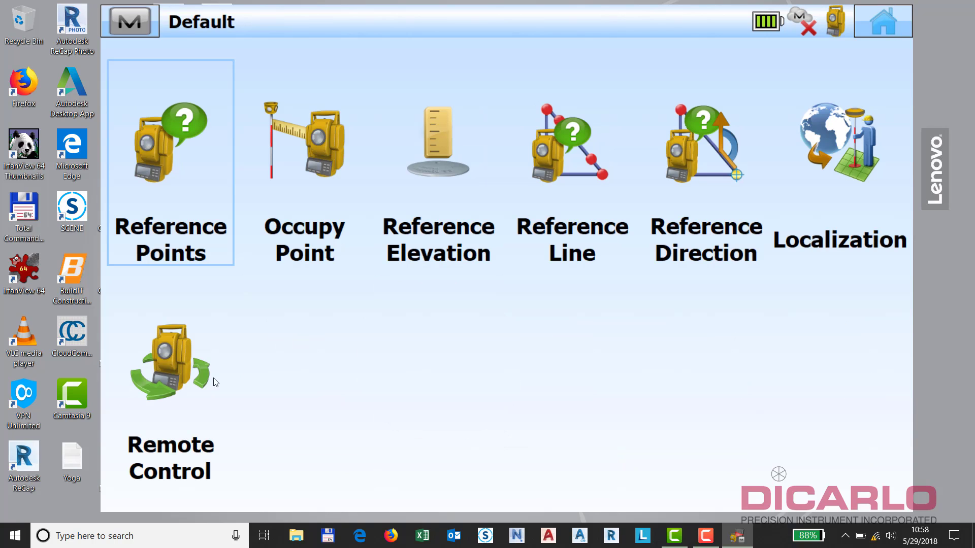
{"action": "left_click", "coordinate": [176, 361]}
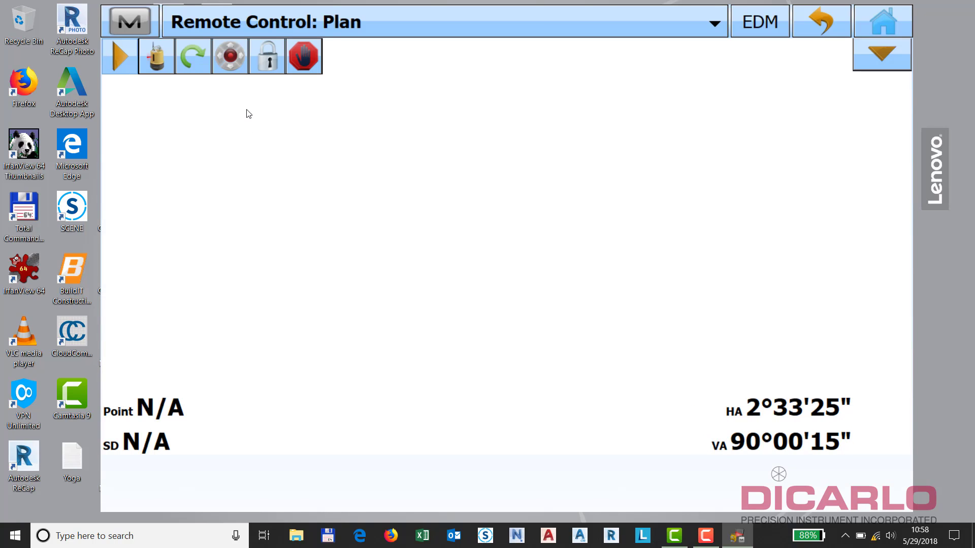
{"action": "left_click", "coordinate": [224, 61]}
{"action": "left_click", "coordinate": [420, 253]}
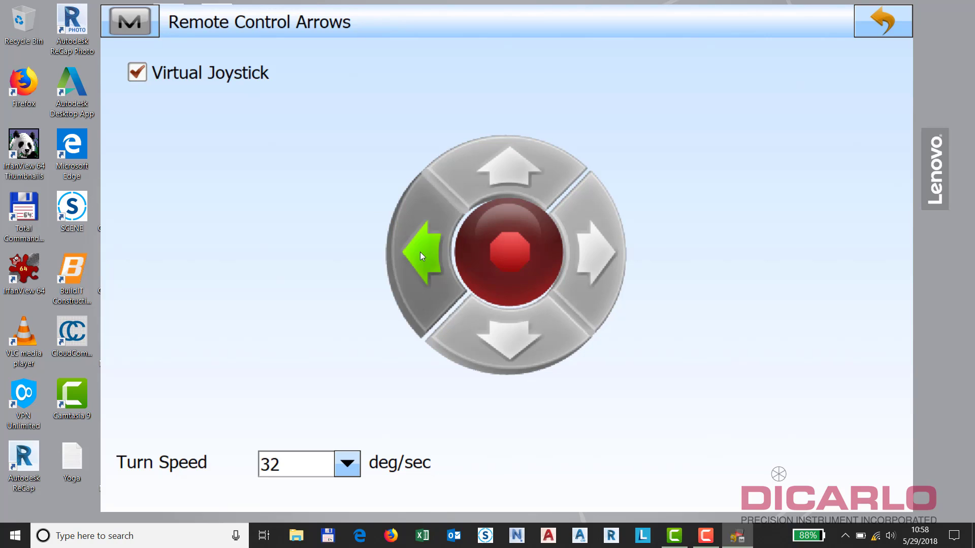
{"action": "left_click", "coordinate": [597, 251]}
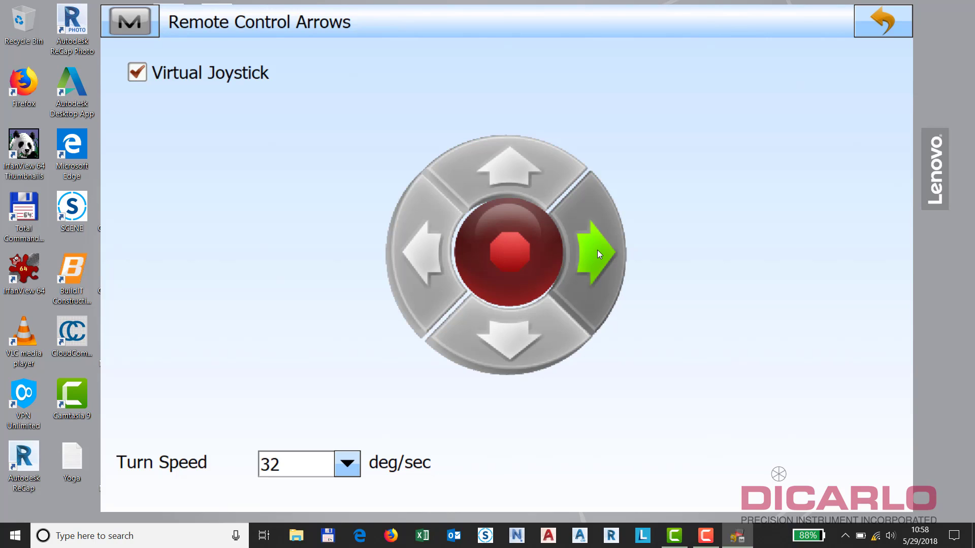
{"action": "left_click", "coordinate": [426, 260]}
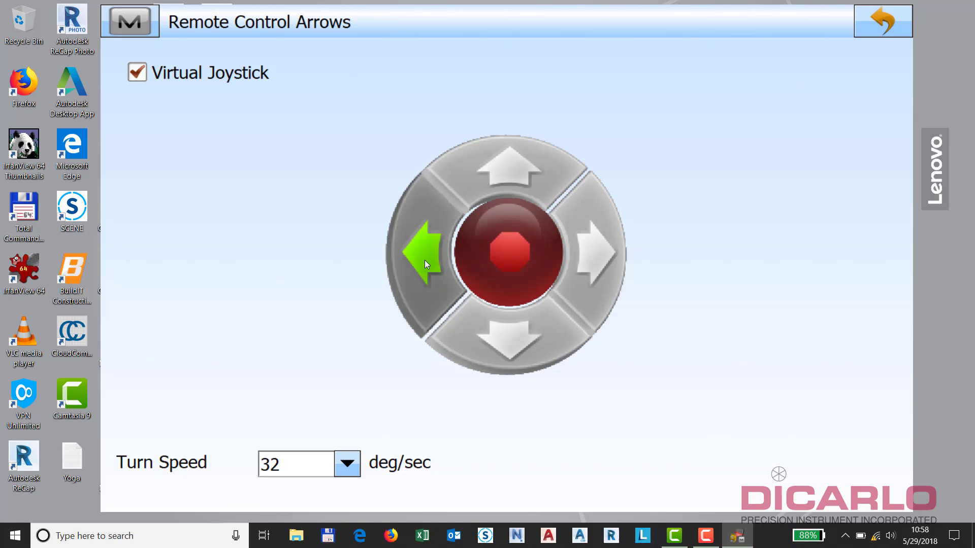
{"action": "left_click", "coordinate": [425, 260]}
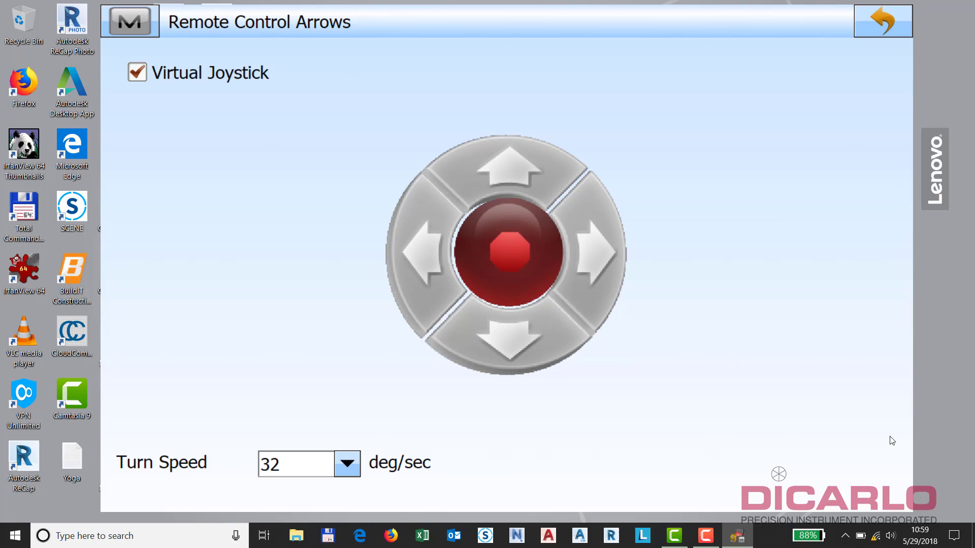
- Check the active Wi-Fi network, and leave Remote Control to return to the home screen
{"action": "left_click", "coordinate": [875, 536]}
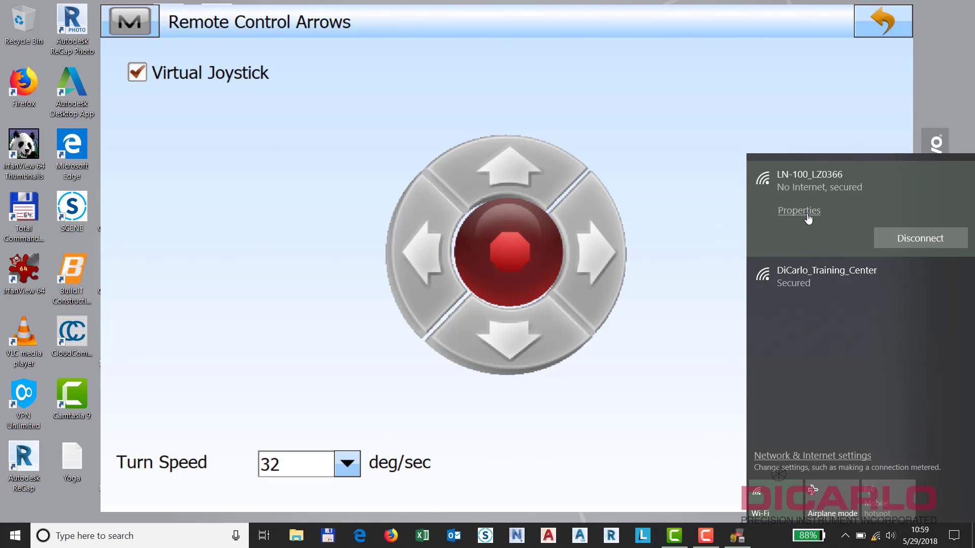
{"action": "left_click", "coordinate": [621, 81]}
{"action": "left_click", "coordinate": [878, 26]}
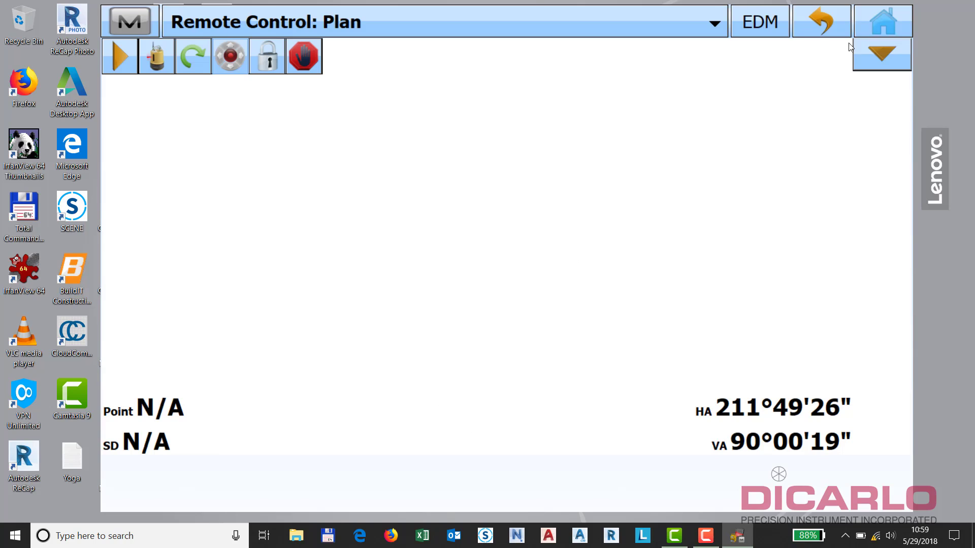
{"action": "left_click", "coordinate": [887, 22]}
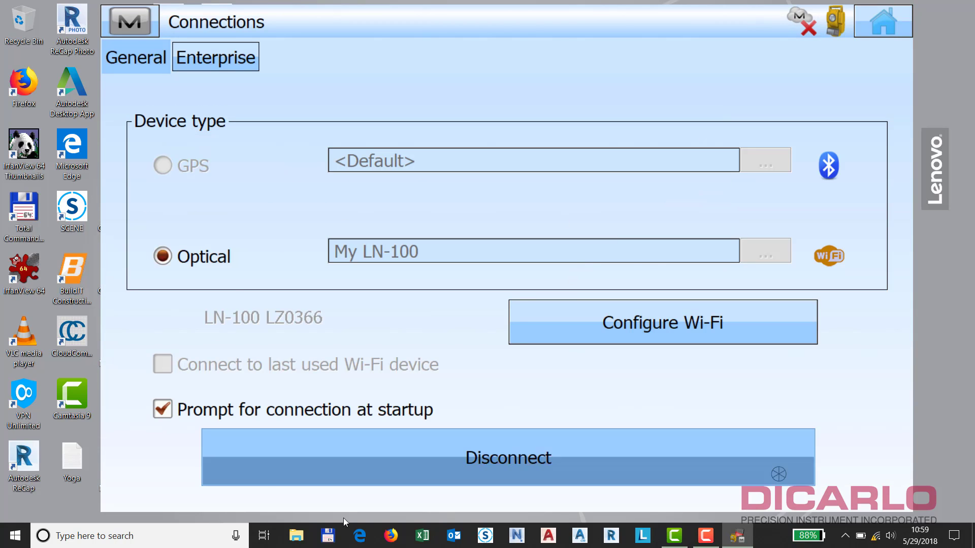